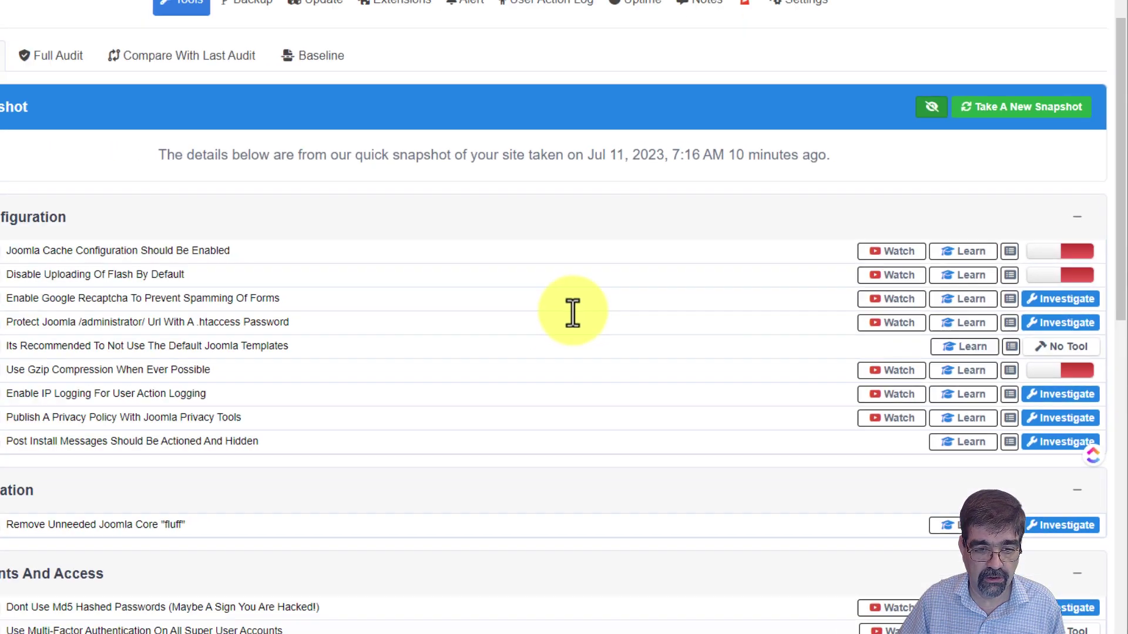
# - Scroll the snapshot results down to the User Accounts And Access issues showing 3 md5 hashed password problems
pyautogui.scroll(-2, 573, 312)
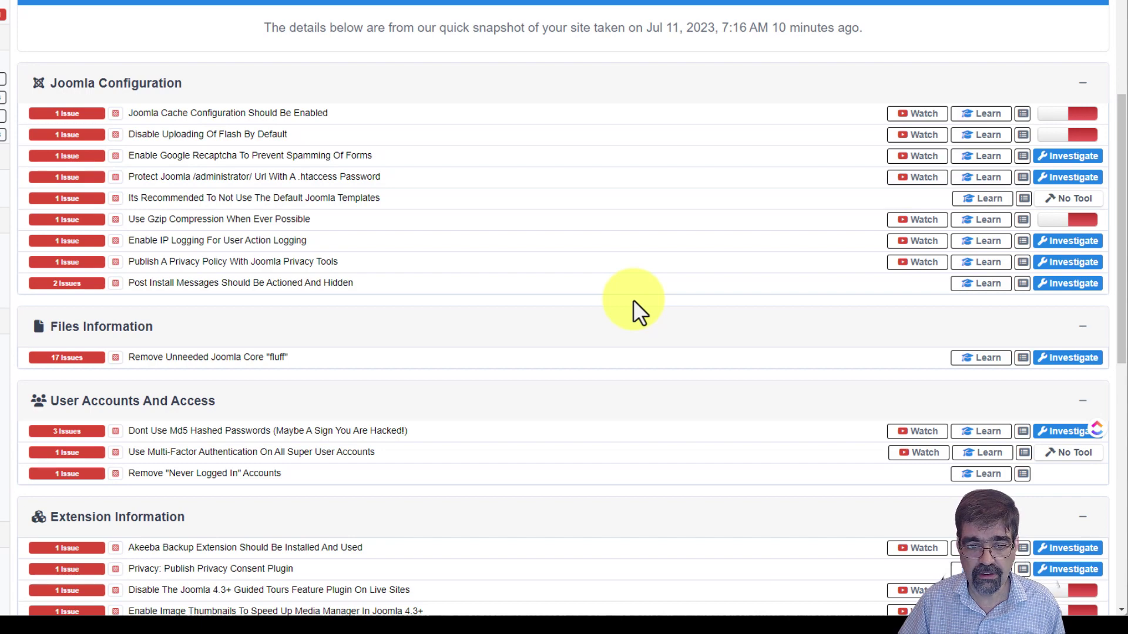
pyautogui.scroll(-2, 633, 299)
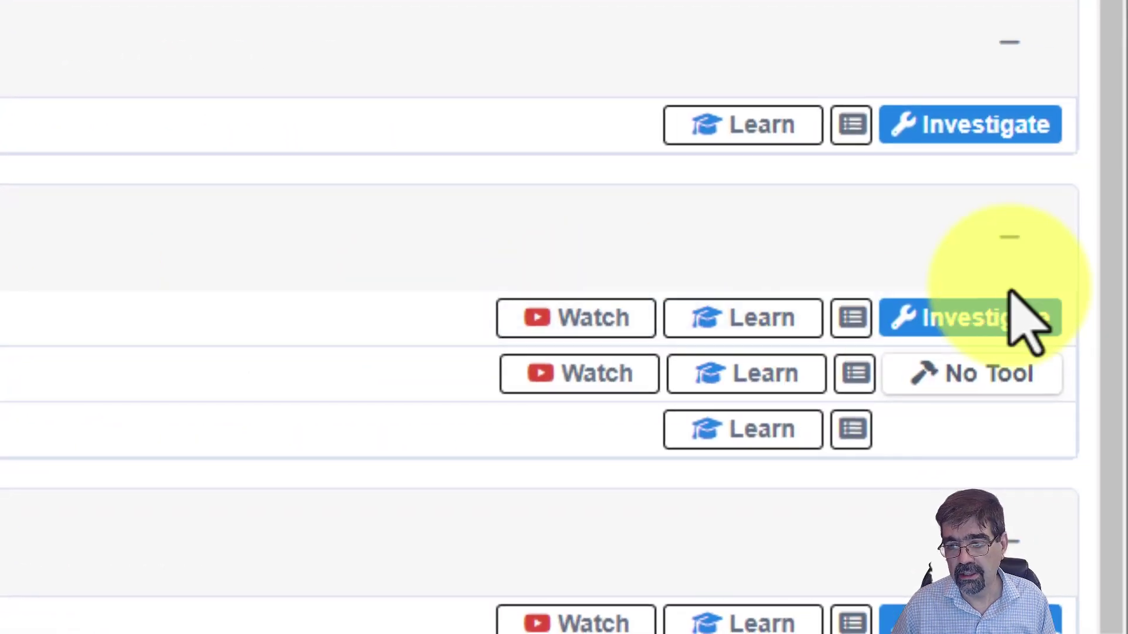
# - Investigate the 'Dont Use Md5 Hashed Passwords' check to list three users, two with guessable hashes
pyautogui.click(1012, 322)
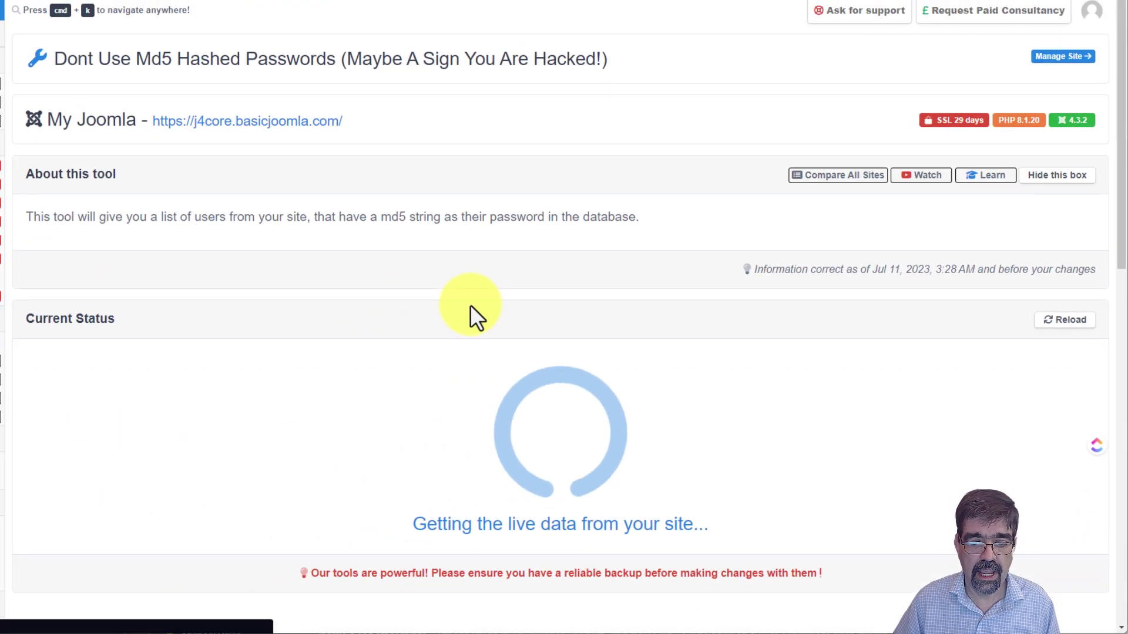
pyautogui.scroll(-3, 478, 306)
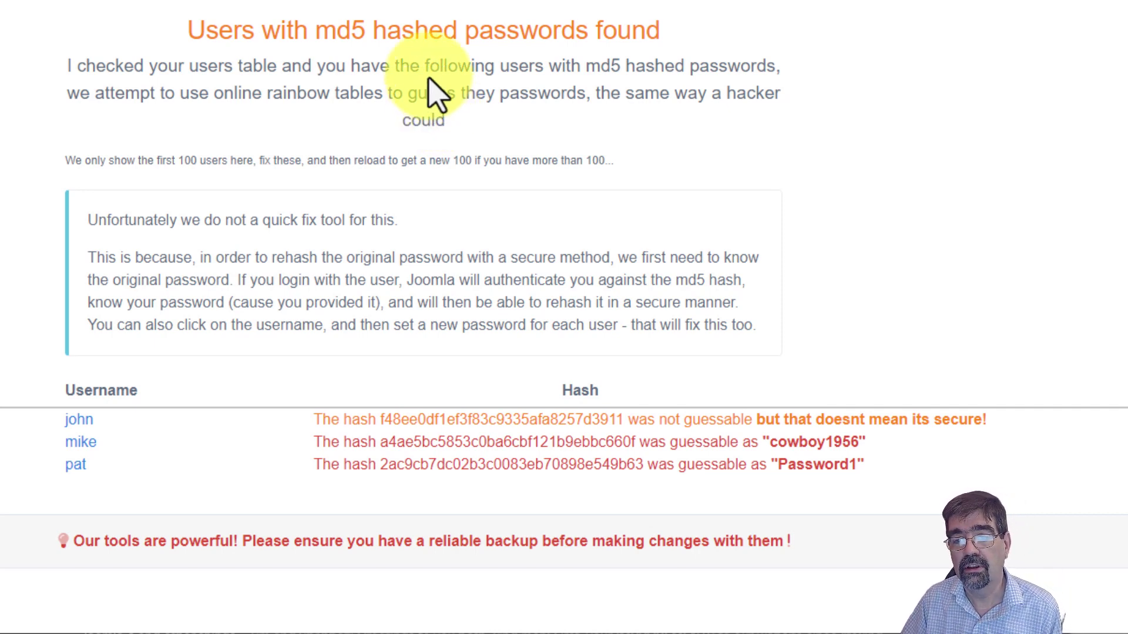
pyautogui.scroll(-3, 434, 94)
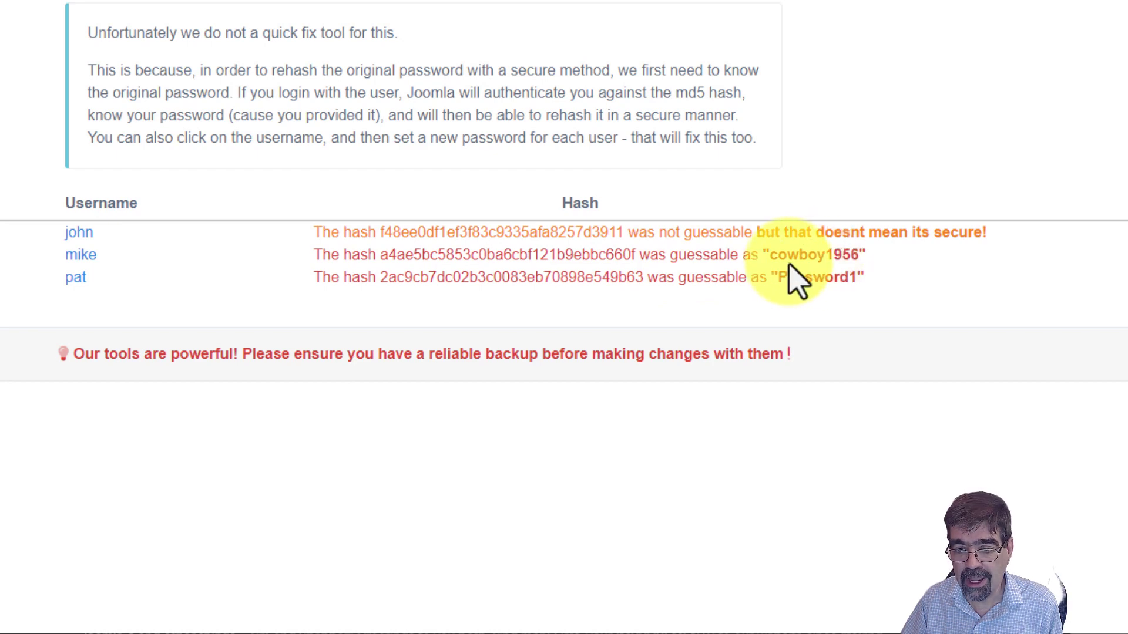
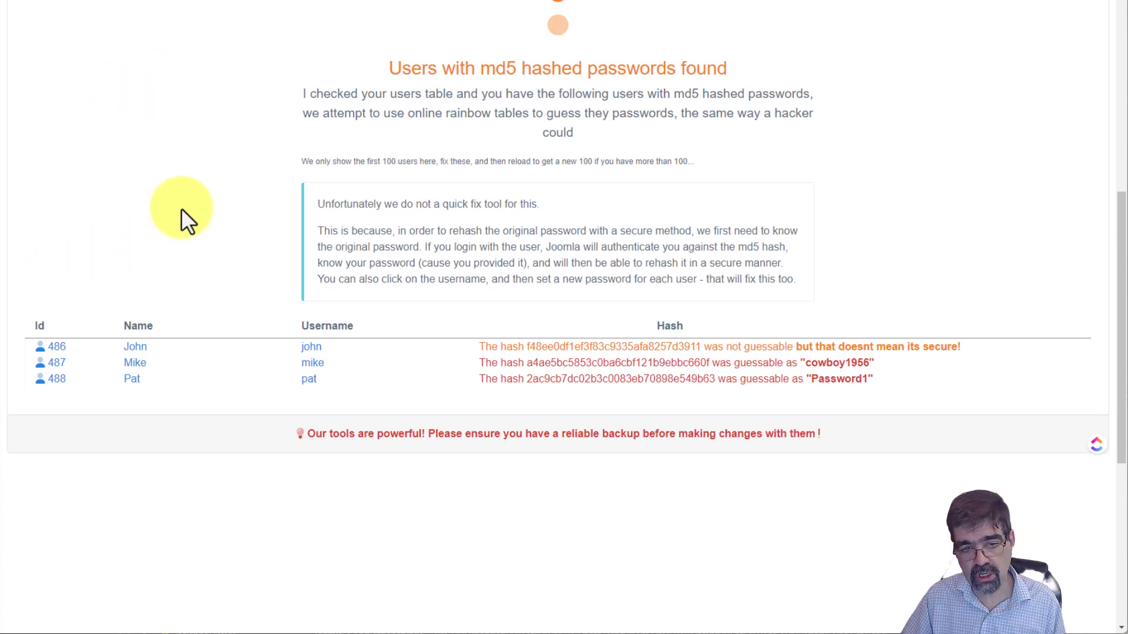
# - Open the last flagged user's Joomla edit page, then copy their cracked password from the md5 report
pyautogui.click(309, 379)
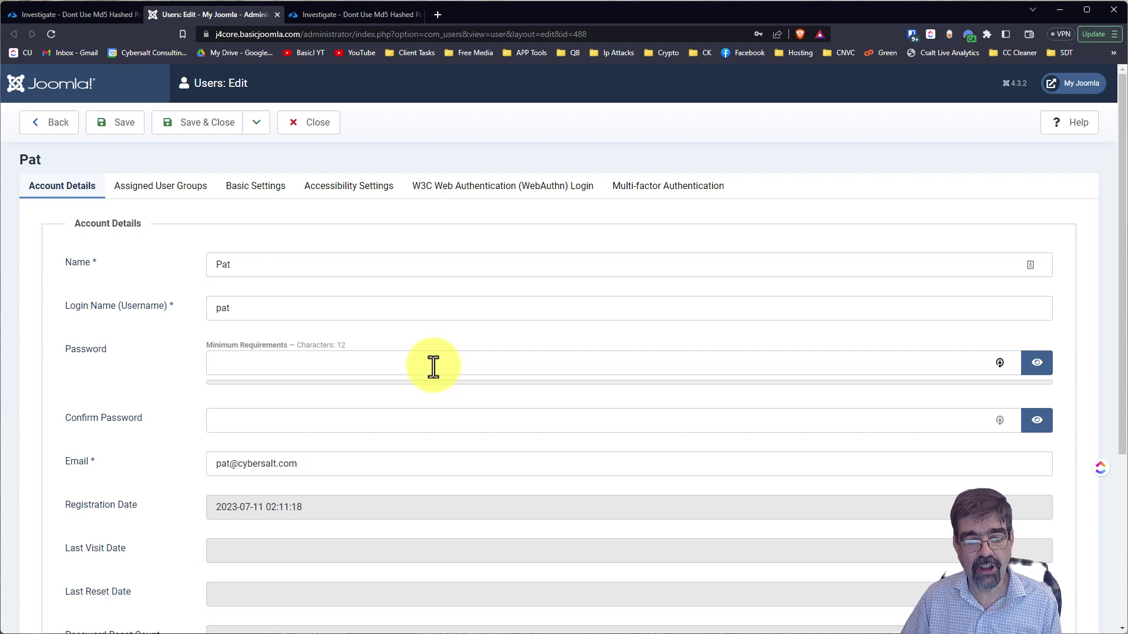
pyautogui.click(59, 13)
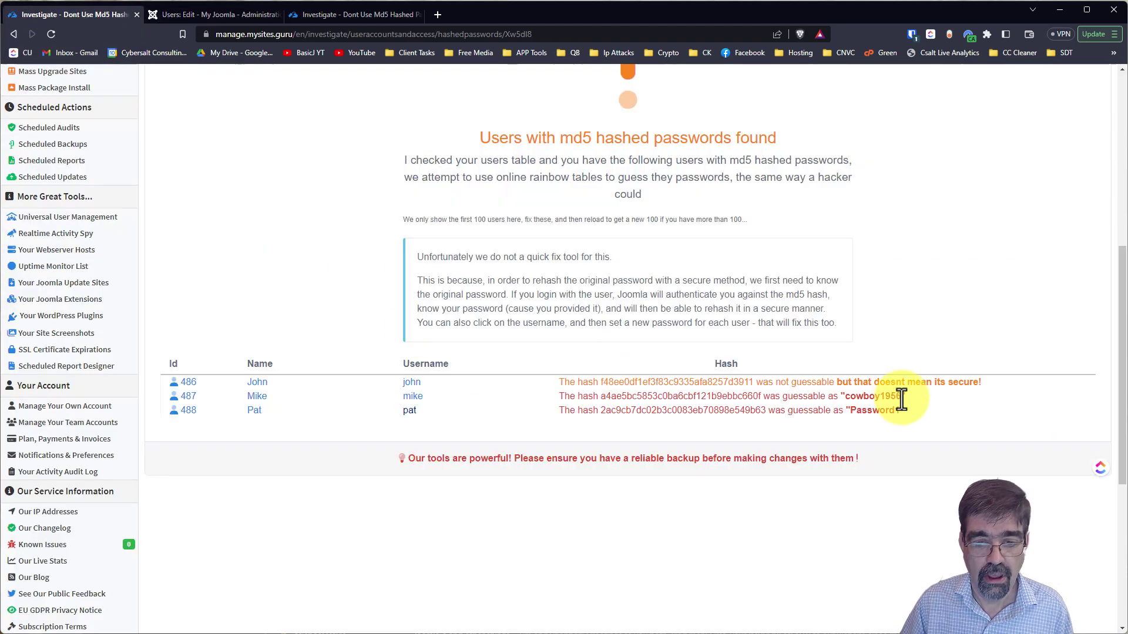
pyautogui.moveTo(851, 411); pyautogui.dragTo(902, 416)
pyautogui.rightClick(908, 424)
pyautogui.click(940, 437)
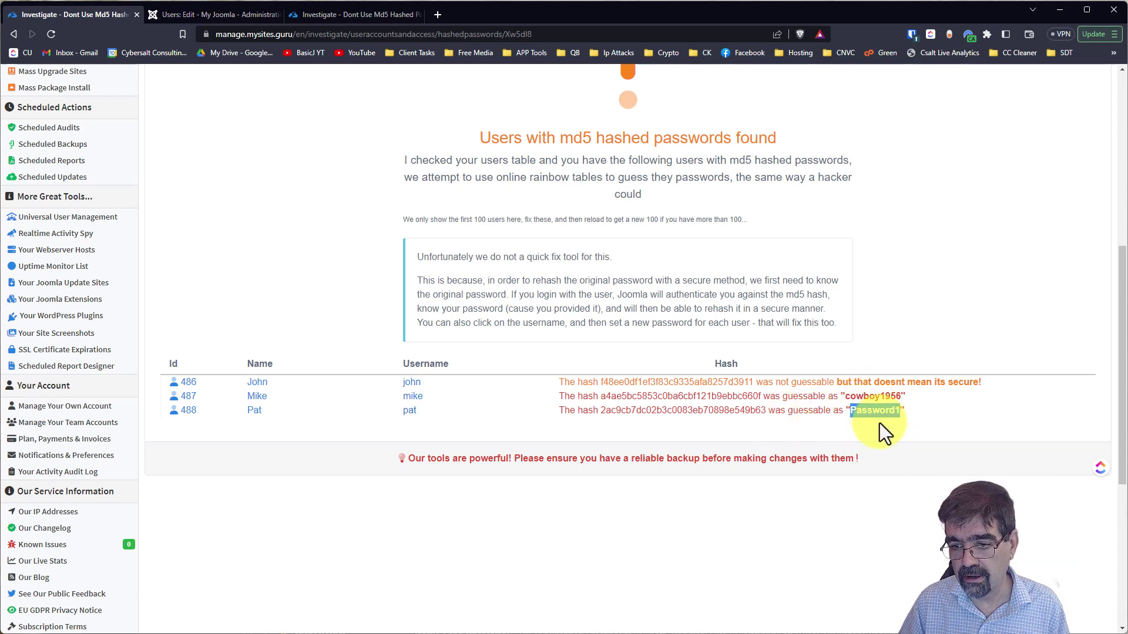
pyautogui.click(200, 15)
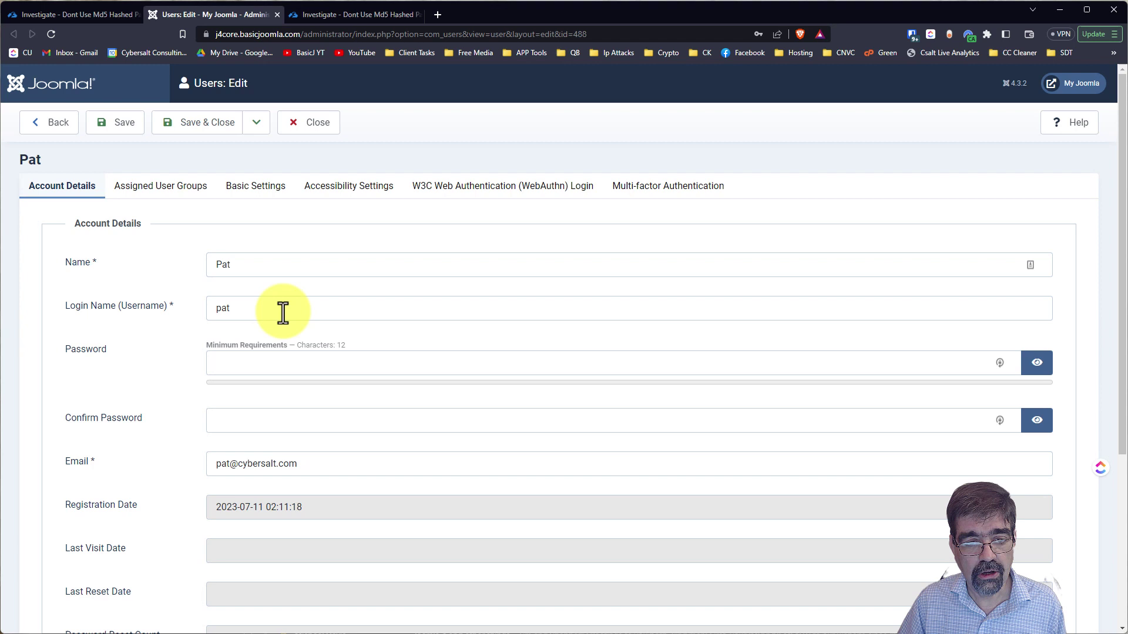
pyautogui.click(280, 359)
pyautogui.hotkey('ctrl', 'v')
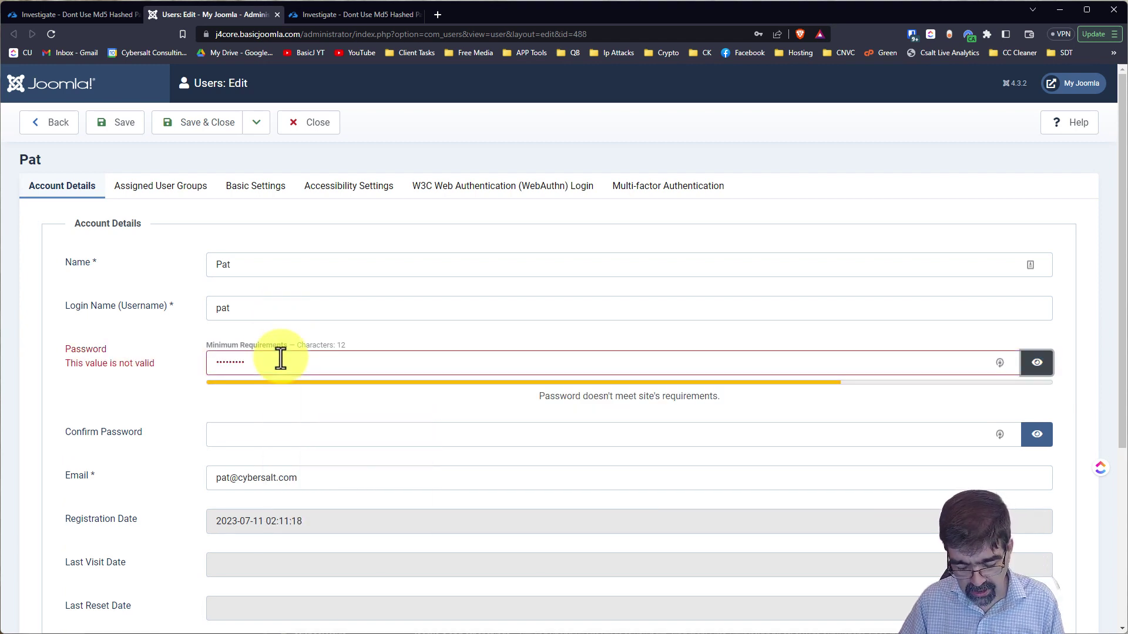
pyautogui.click(260, 436)
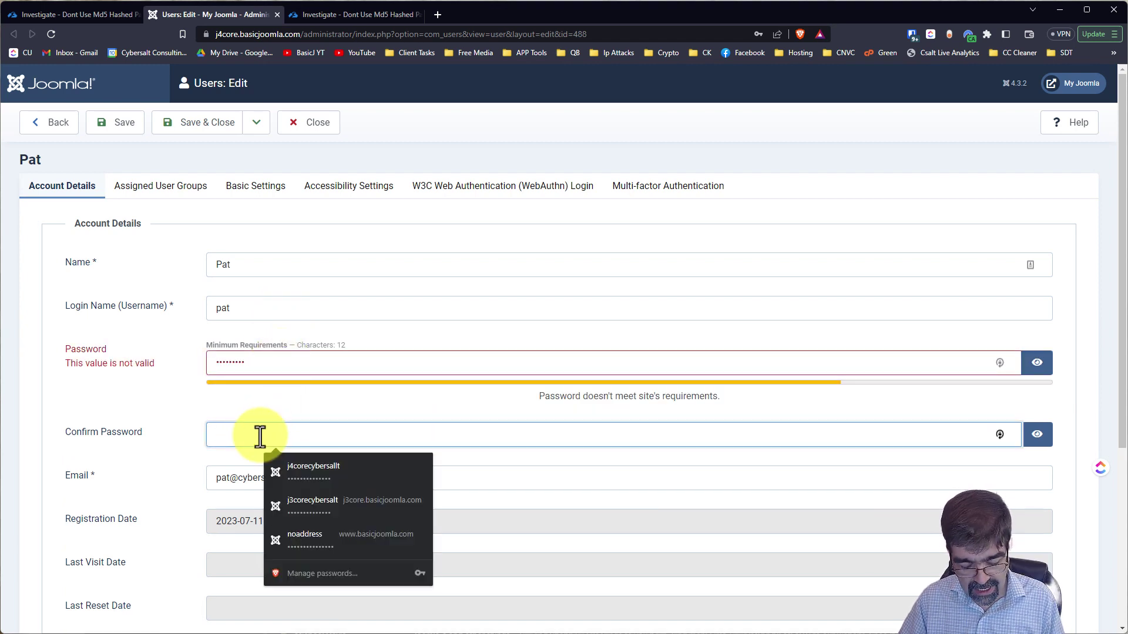
pyautogui.hotkey('ctrl', 'v')
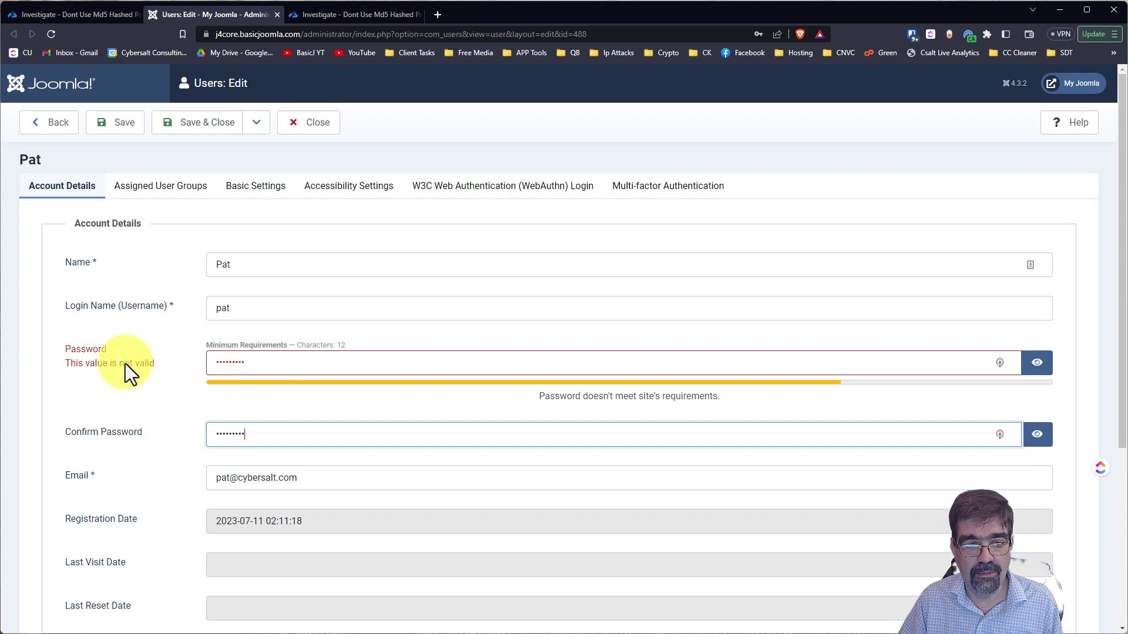
pyautogui.click(271, 359)
pyautogui.hotkey('ctrl', 'a')
pyautogui.press('BackSpace')
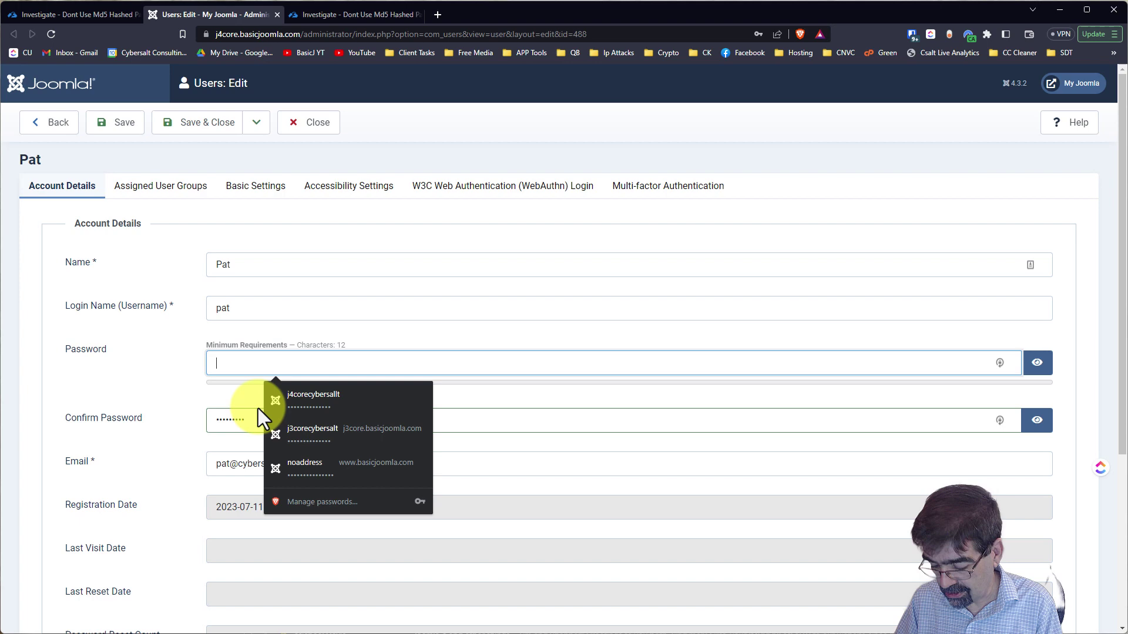
pyautogui.click(246, 418)
pyautogui.hotkey('ctrl', 'a')
pyautogui.press('BackSpace')
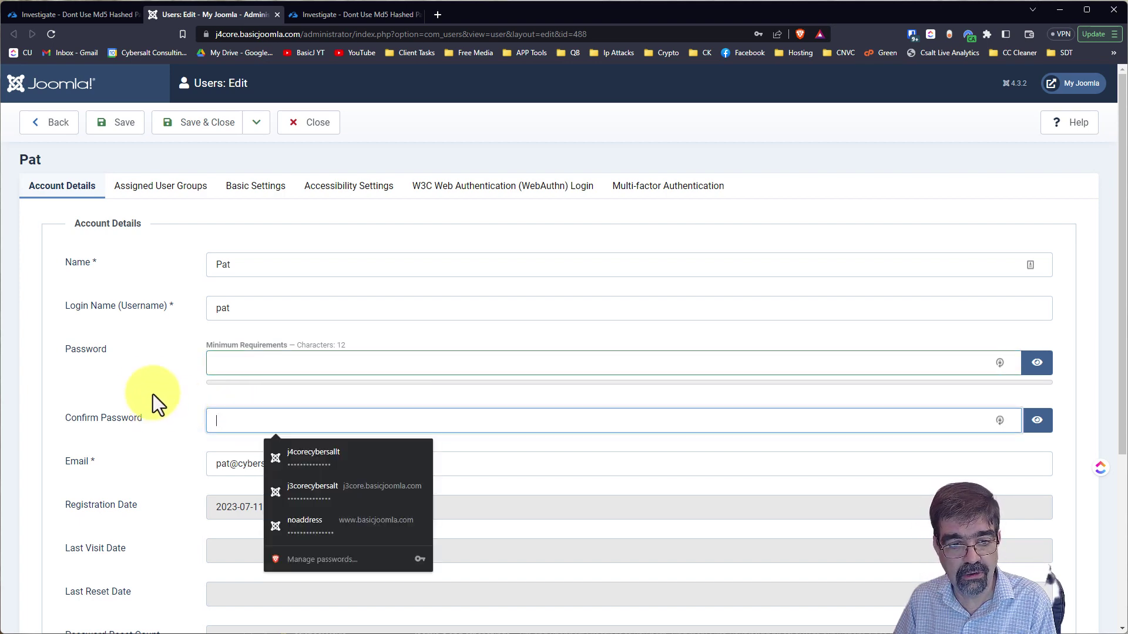
# - Set Require Password Reset to Yes for the flagged user and save the account
pyautogui.click(128, 314)
pyautogui.scroll(-5, 132, 308)
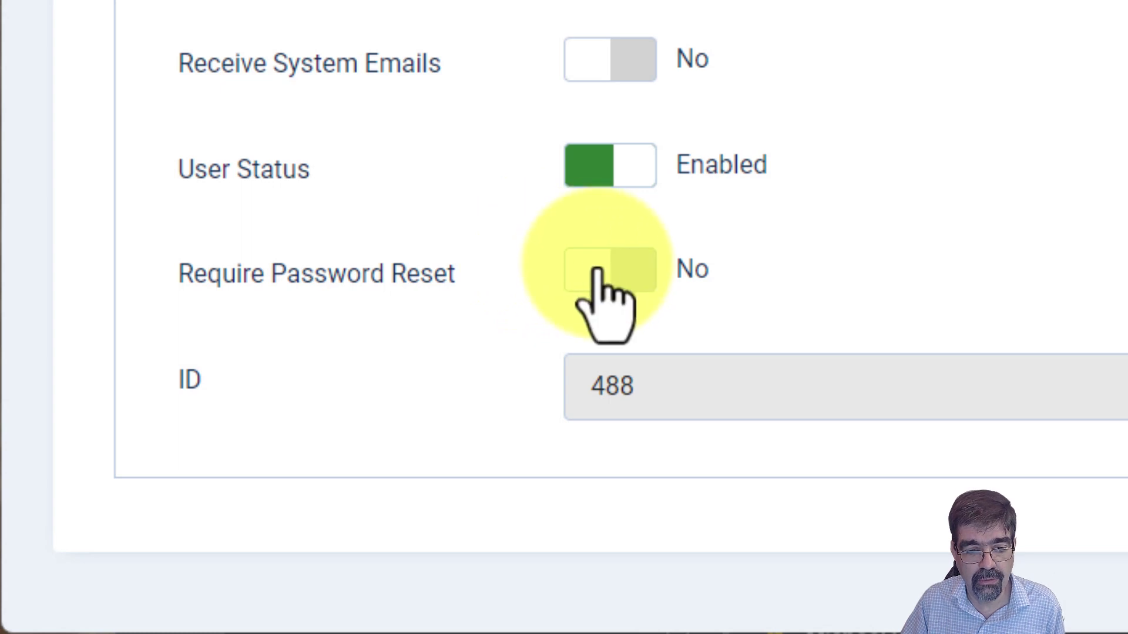
pyautogui.click(623, 256)
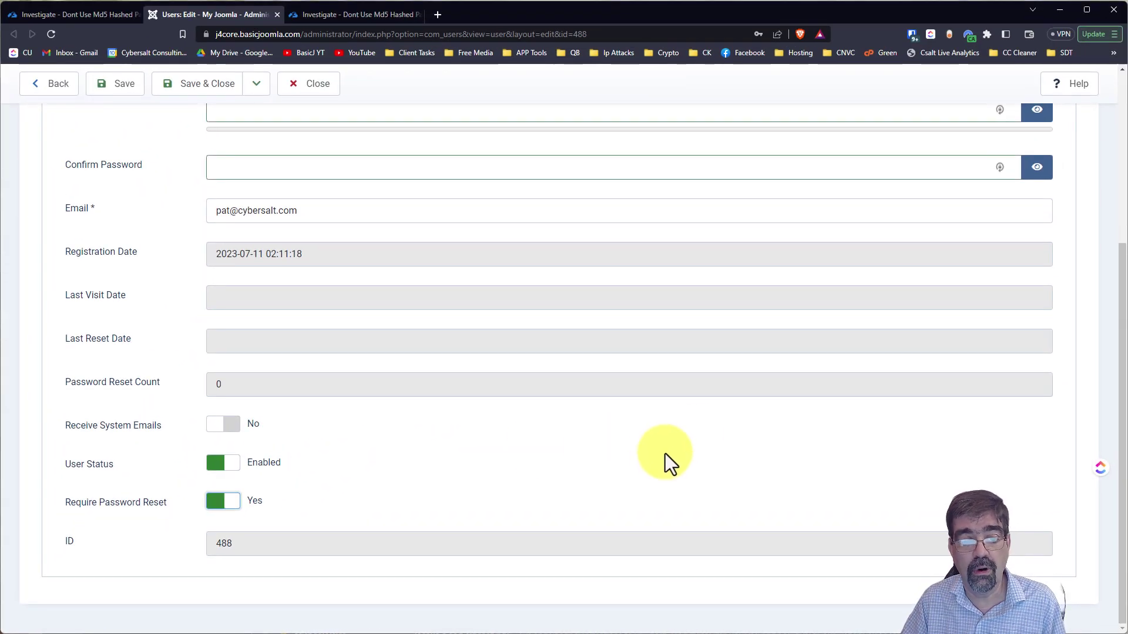
pyautogui.scroll(1, 711, 439)
pyautogui.scroll(4, 711, 439)
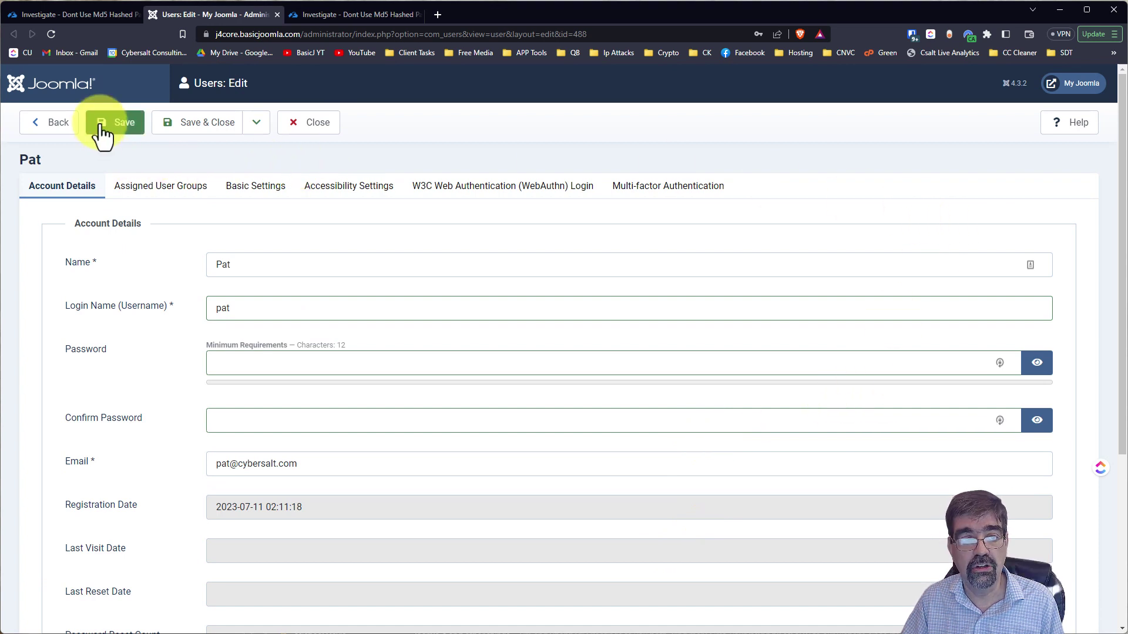
pyautogui.click(276, 15)
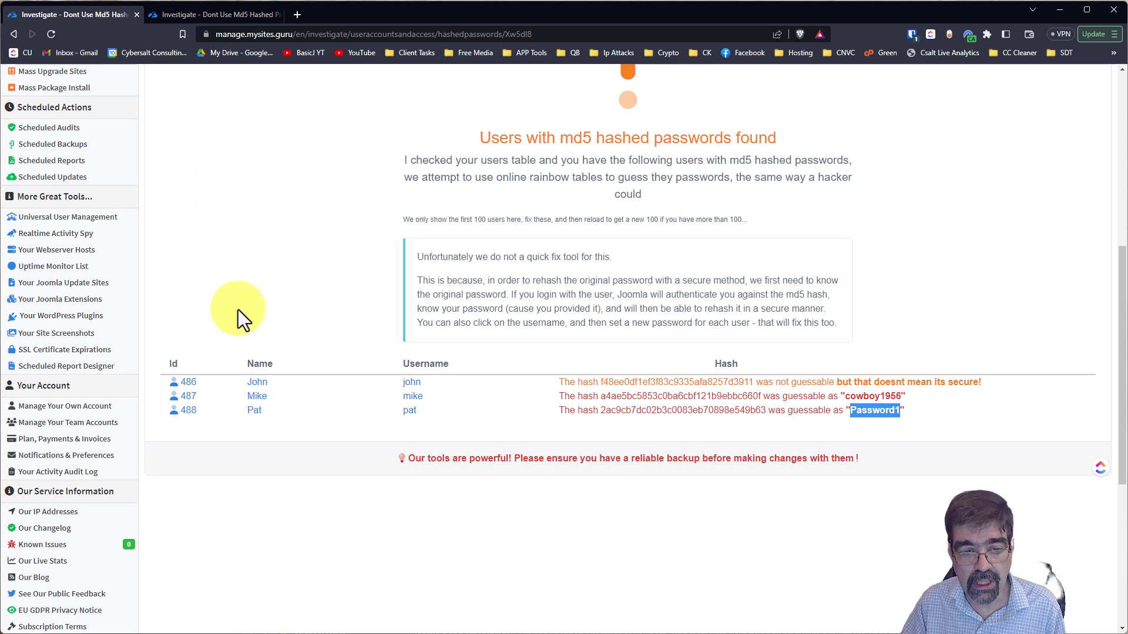
pyautogui.click(255, 397)
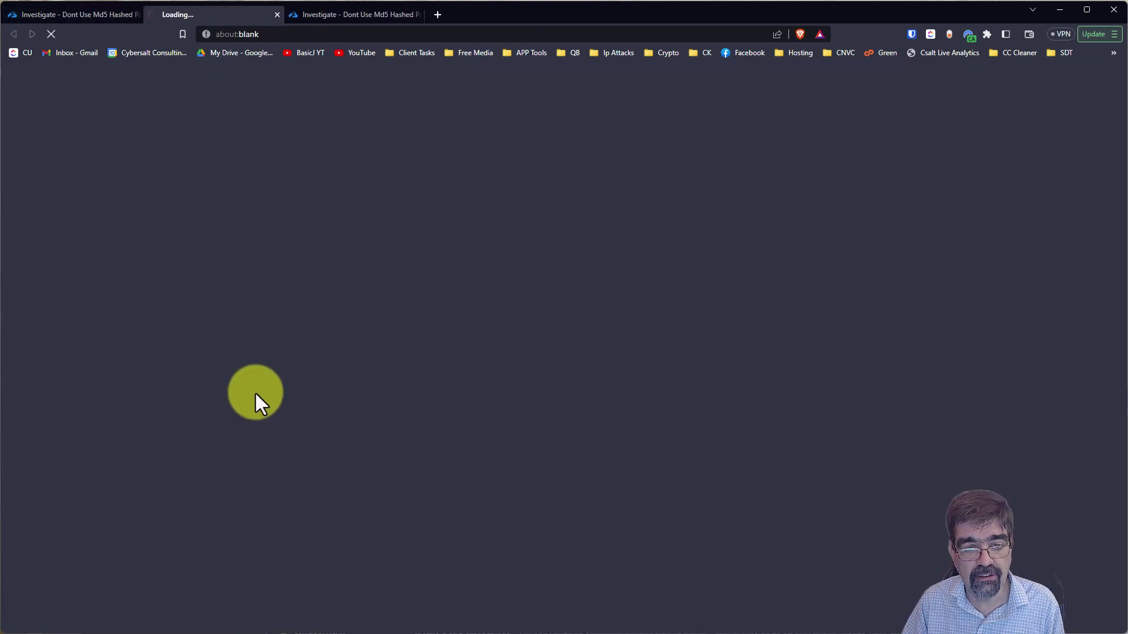
pyautogui.scroll(-2, 206, 302)
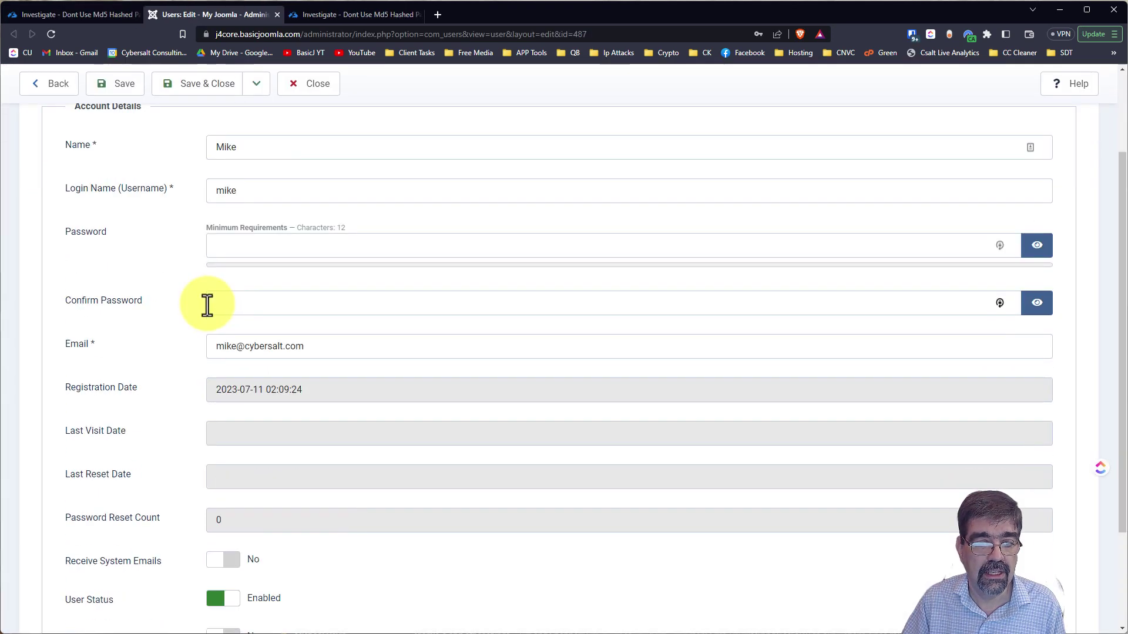
pyautogui.scroll(2, 382, 206)
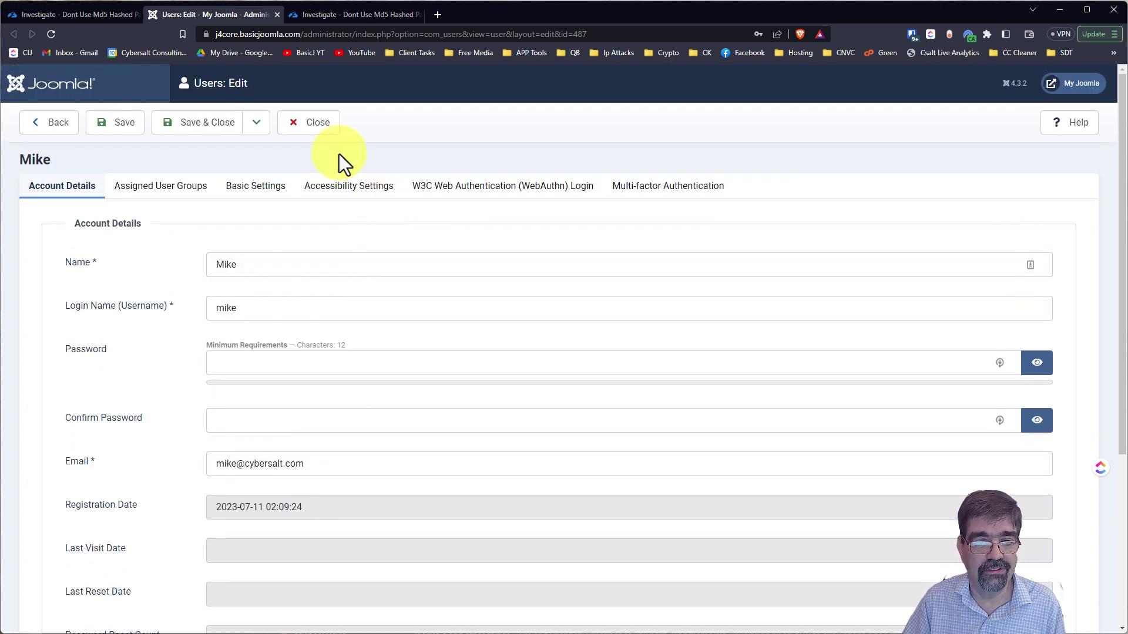
pyautogui.click(313, 124)
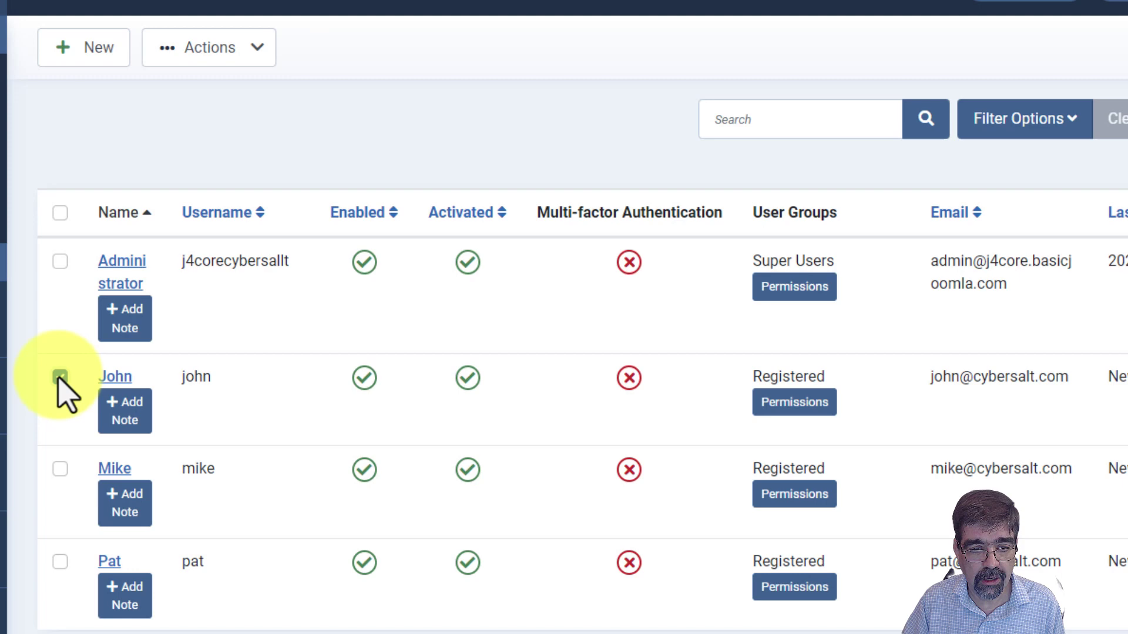
pyautogui.click(203, 326)
pyautogui.click(203, 384)
pyautogui.click(60, 561)
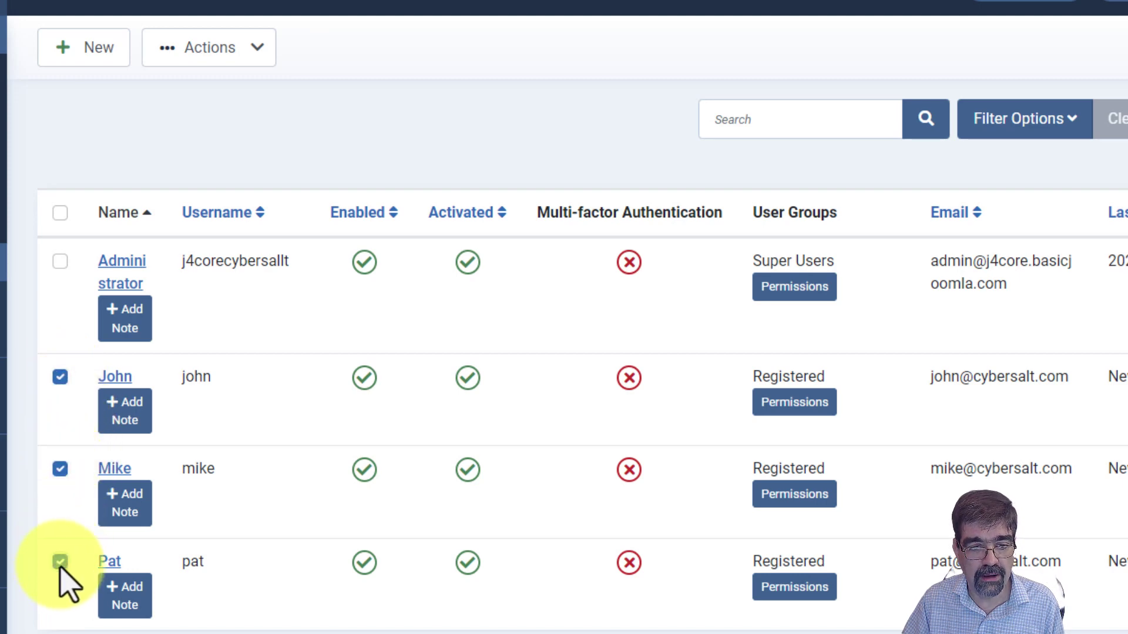
pyautogui.click(235, 55)
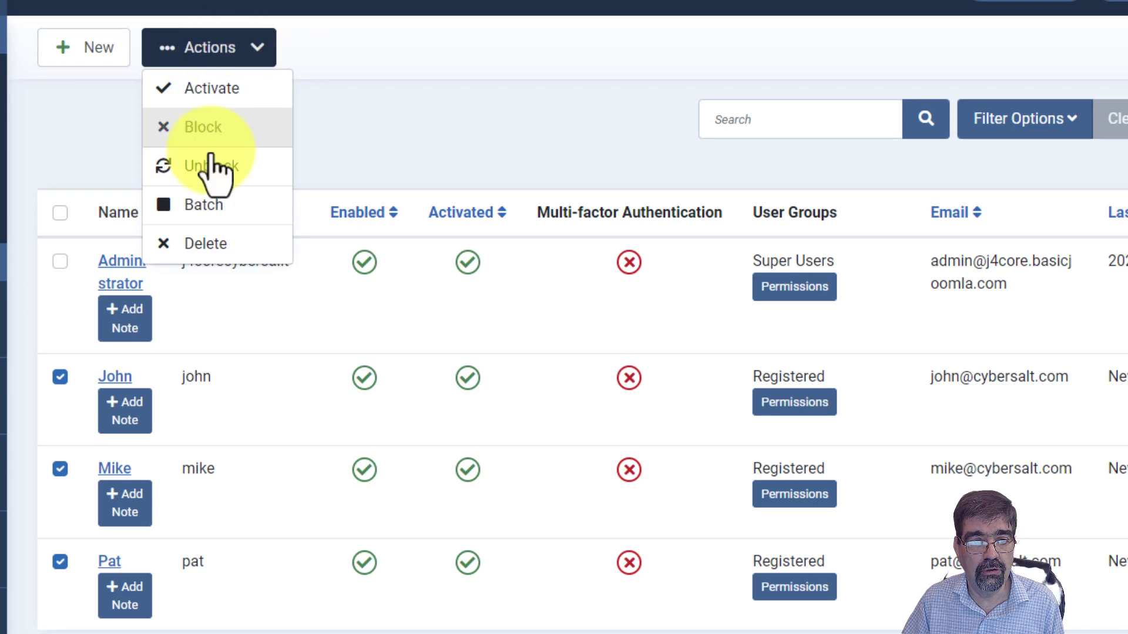
pyautogui.click(230, 208)
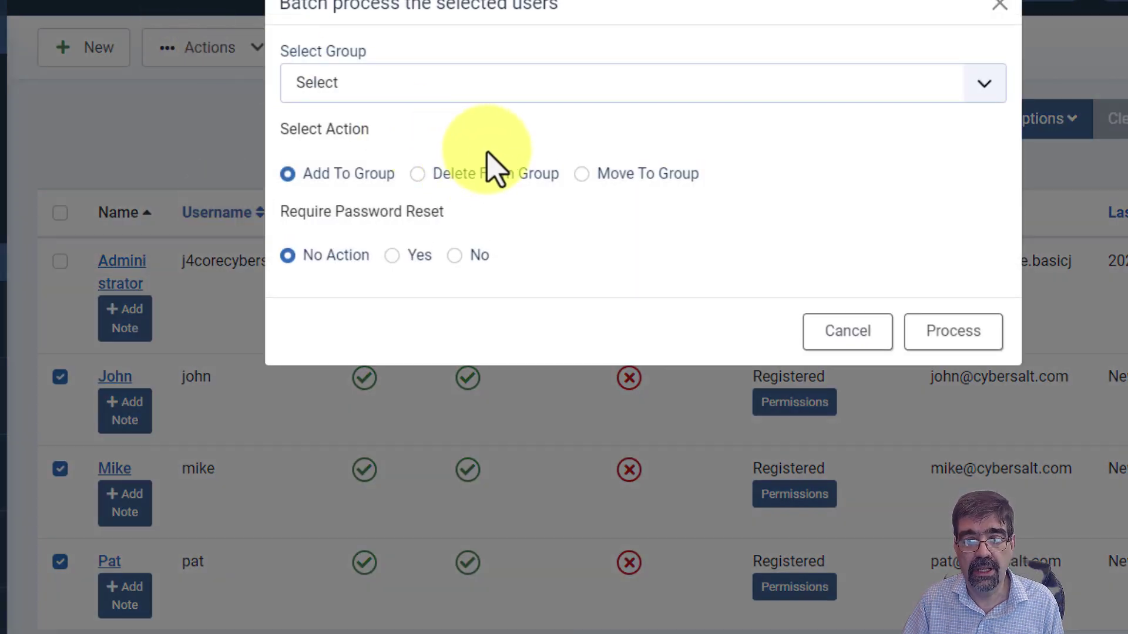
pyautogui.click(393, 260)
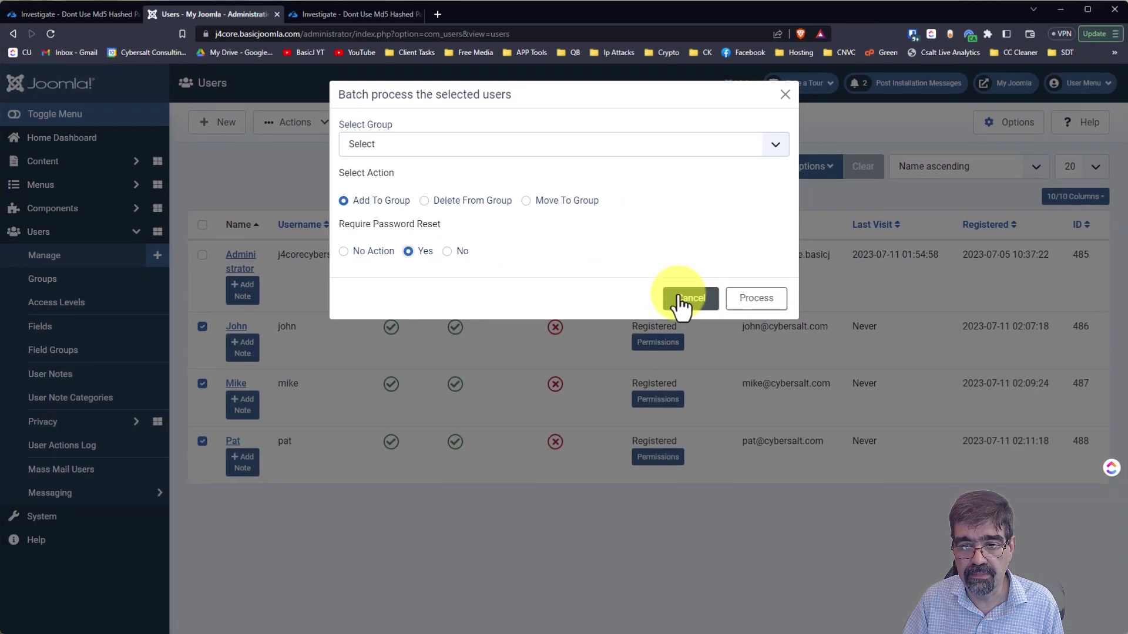
pyautogui.click(848, 332)
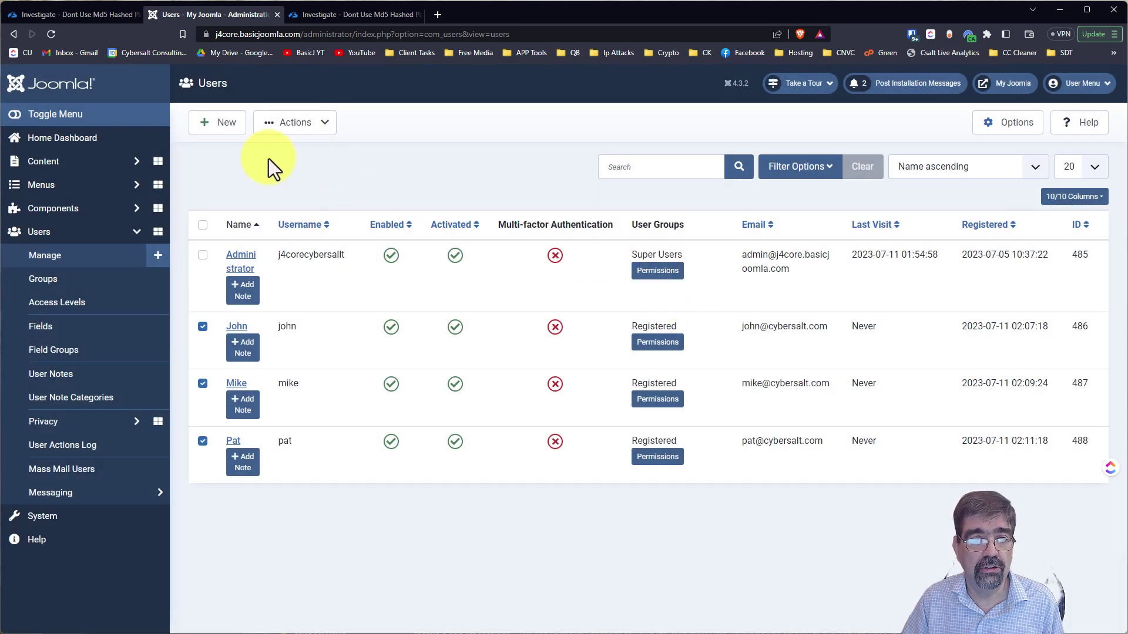
# - Check the md5 report, then sort the Joomla users list by ID ascending and select John
pyautogui.click(64, 15)
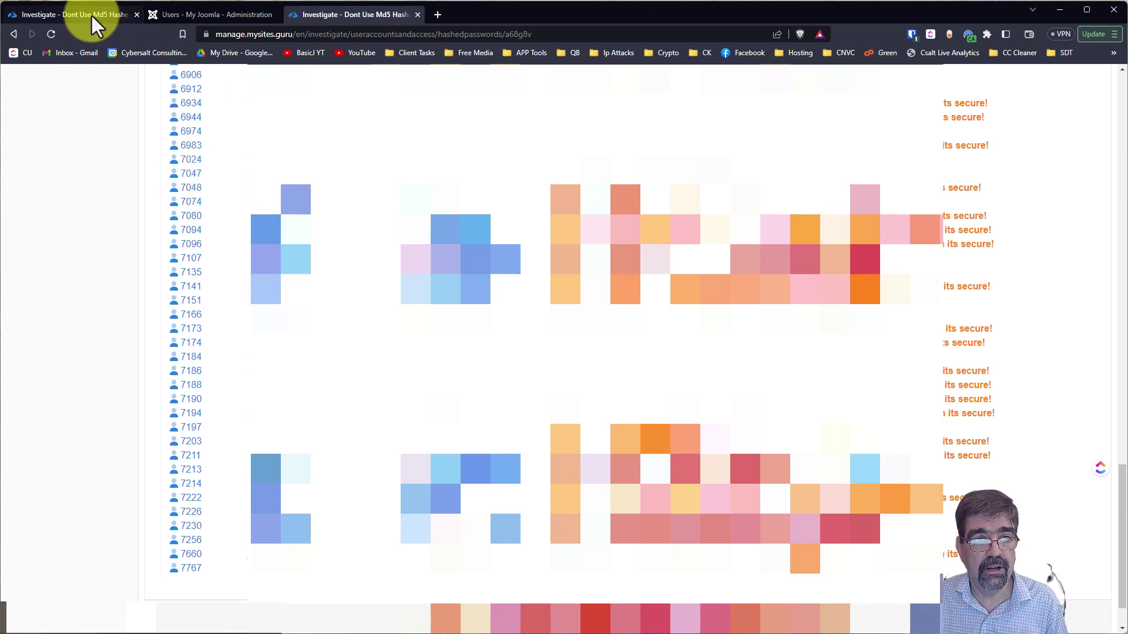
pyautogui.click(171, 14)
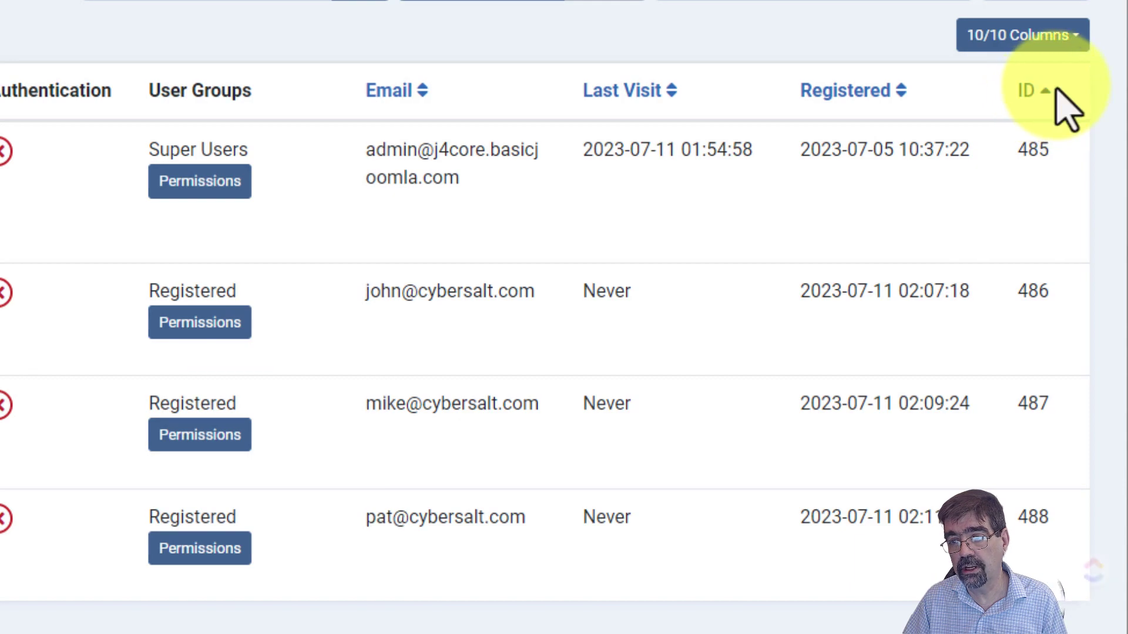
pyautogui.click(1039, 94)
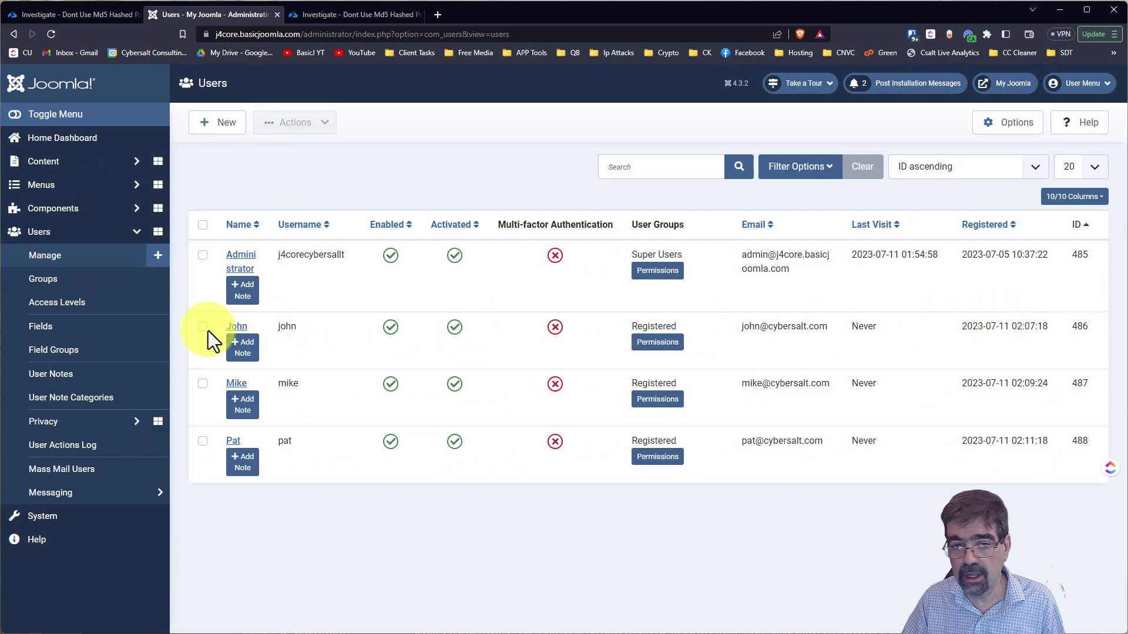
pyautogui.click(202, 327)
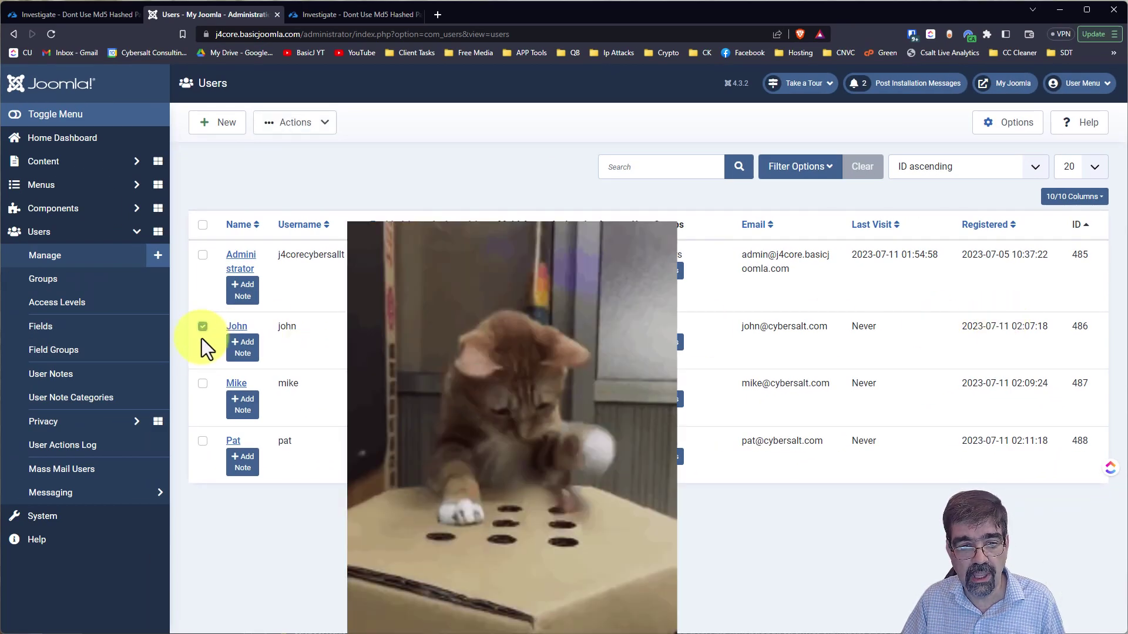
# - Select Pat, try a batch Require Password Reset of Yes, cancel it, and return to the md5 report
pyautogui.click(202, 441)
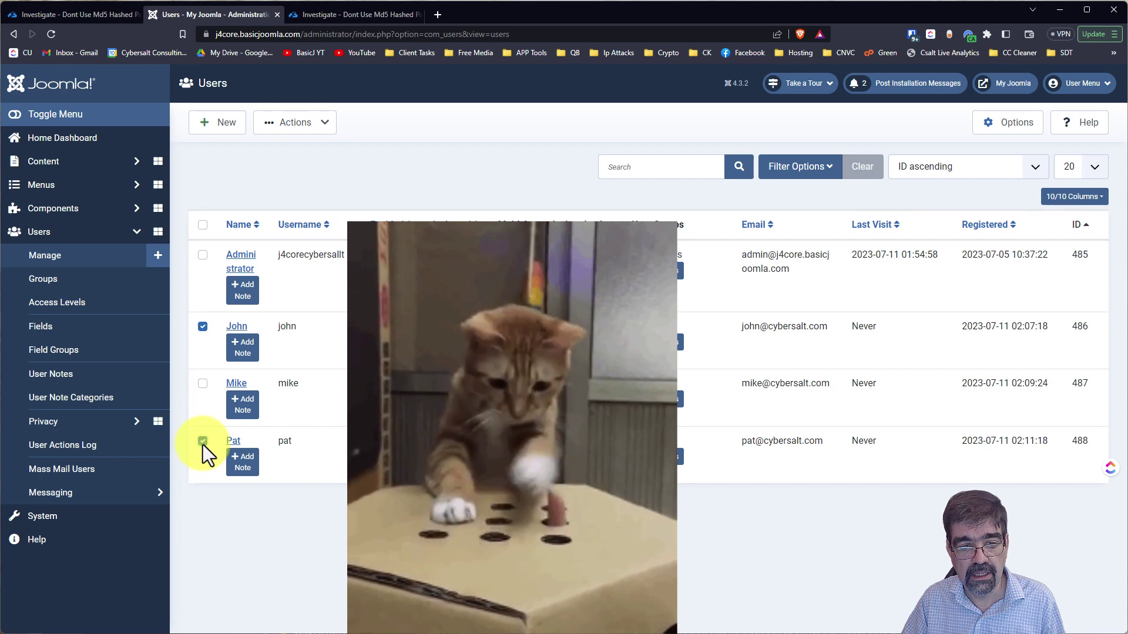
pyautogui.click(305, 125)
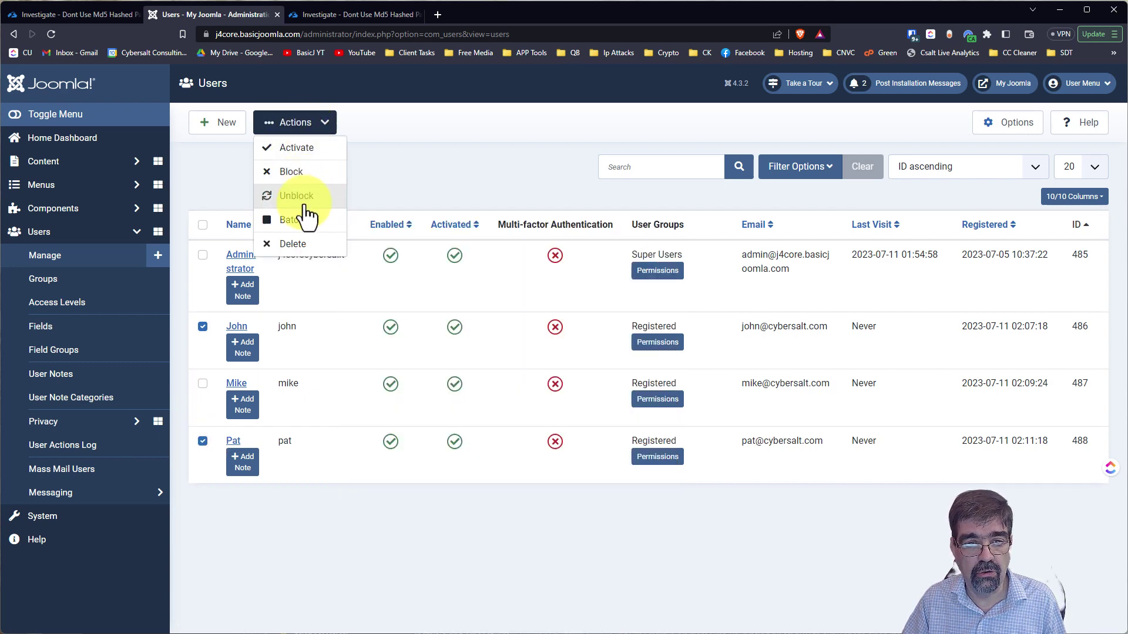
pyautogui.click(292, 220)
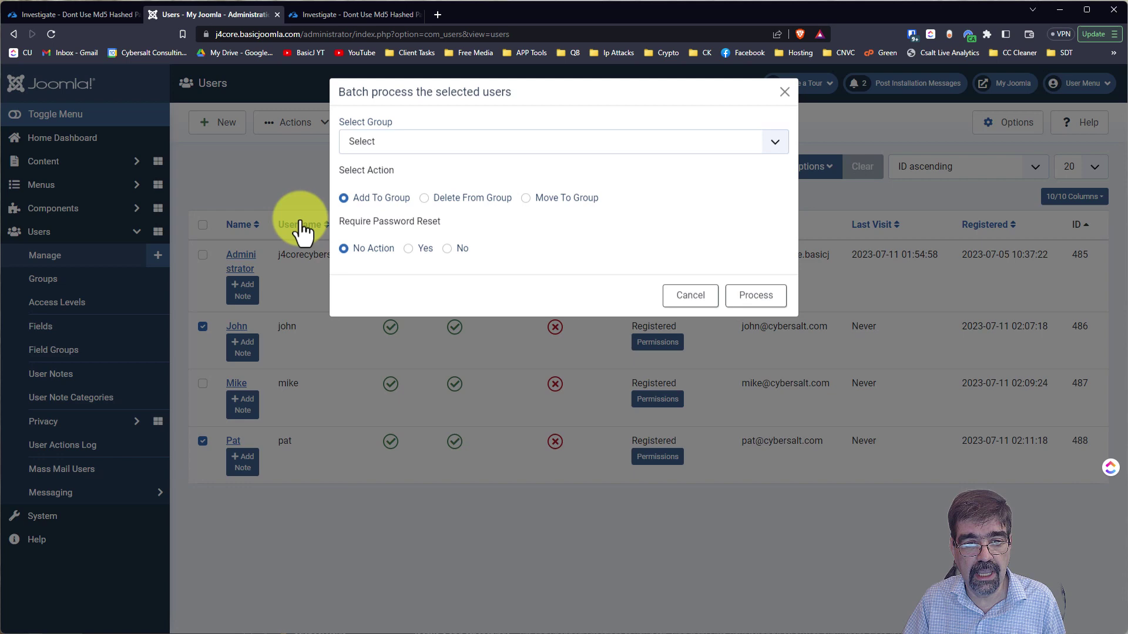
pyautogui.click(409, 252)
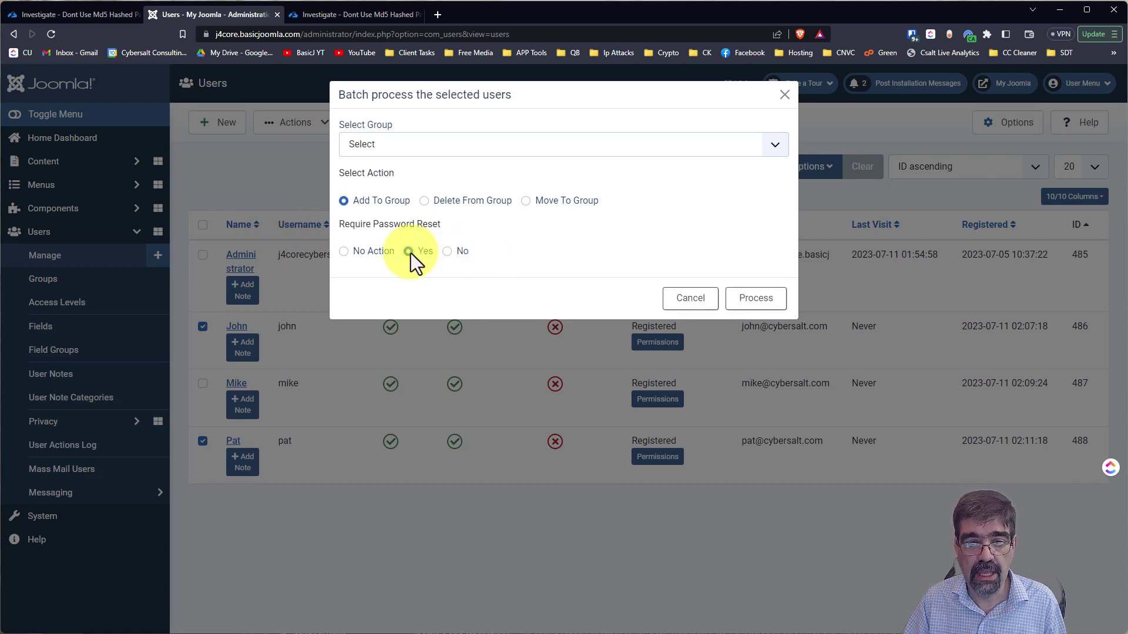
pyautogui.click(671, 299)
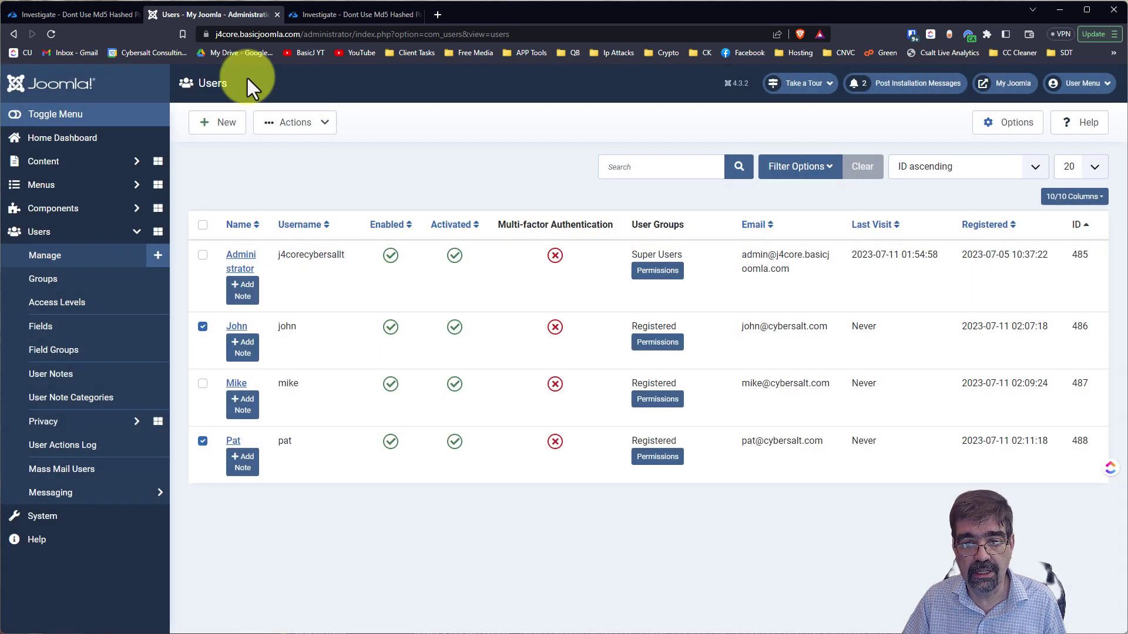
pyautogui.click(80, 14)
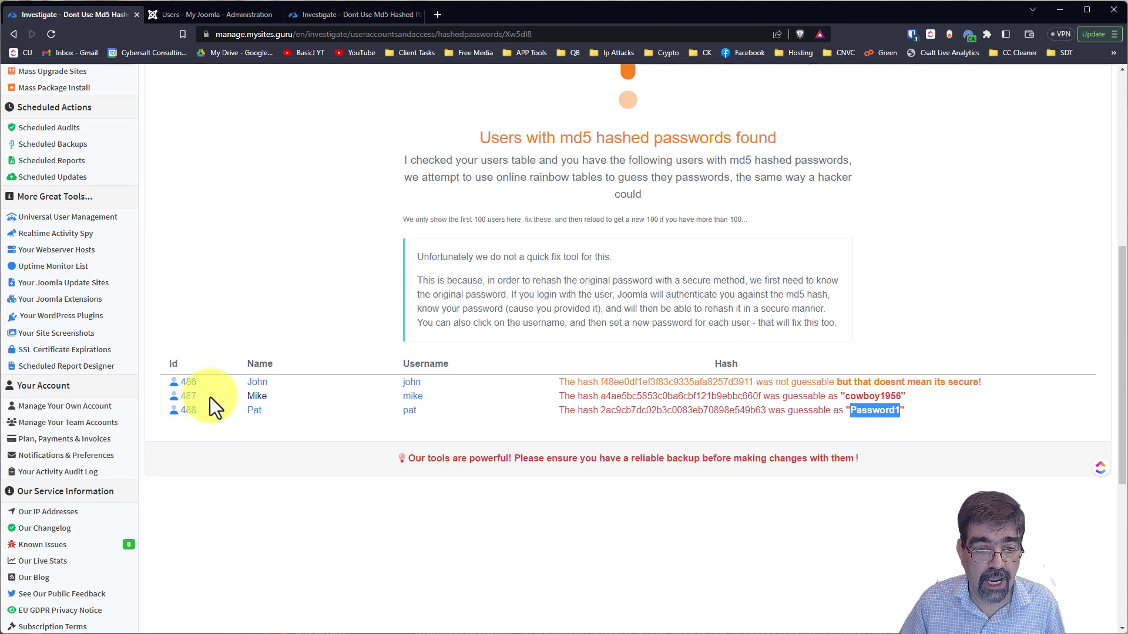
pyautogui.click(257, 412)
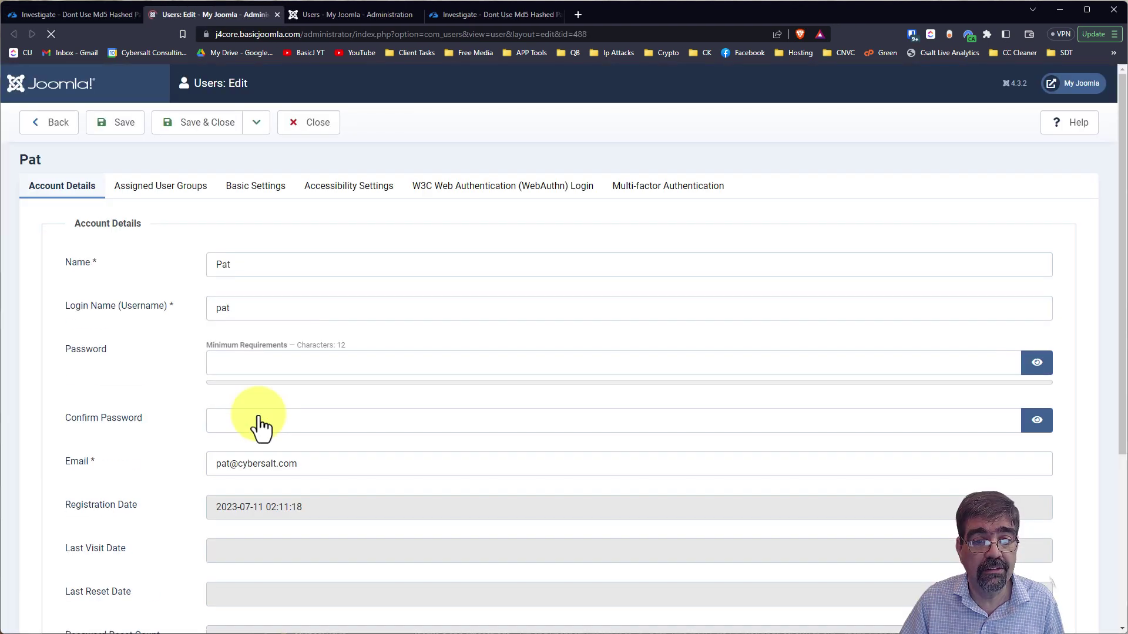
pyautogui.click(228, 362)
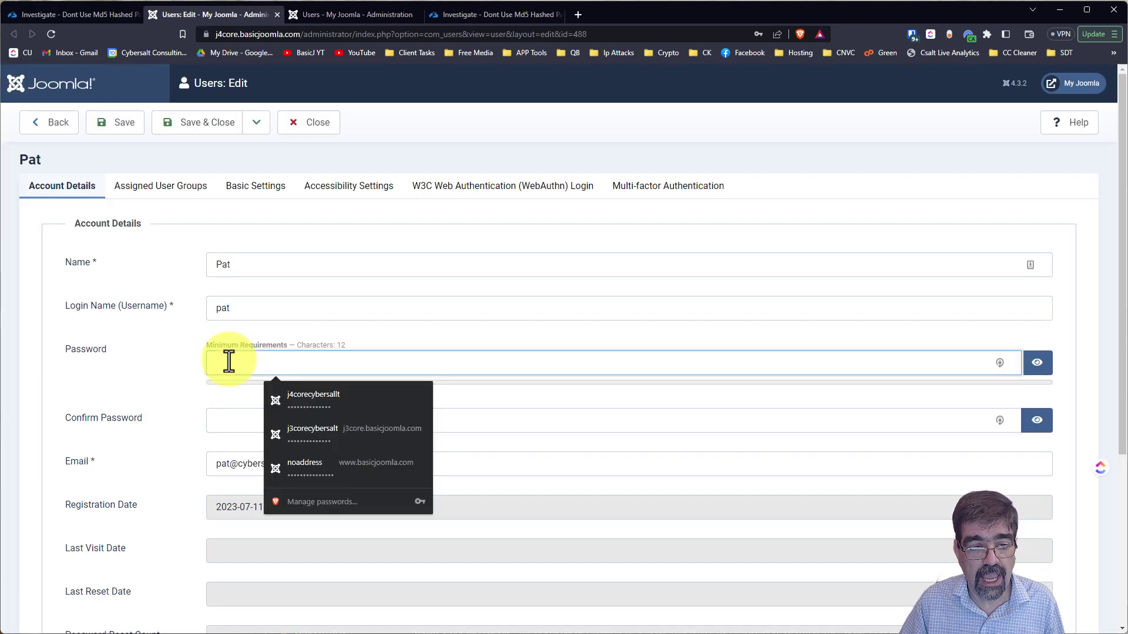